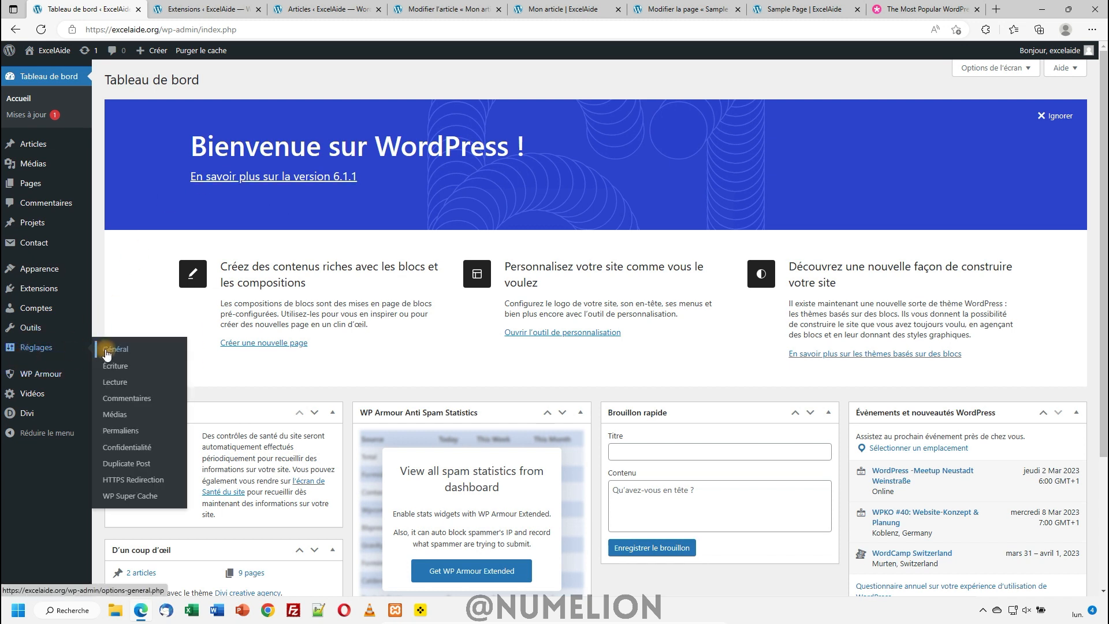
- Select the custom structure option in the permalink settings and check the current address of the published article "Mon article"
left_click(129, 435)
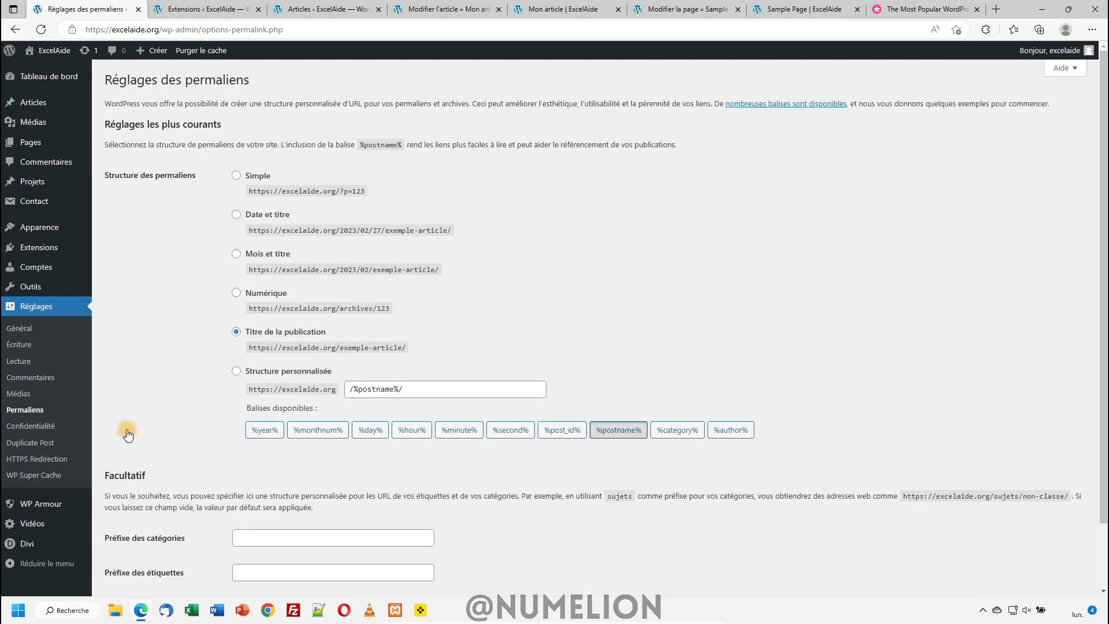
left_click(288, 376)
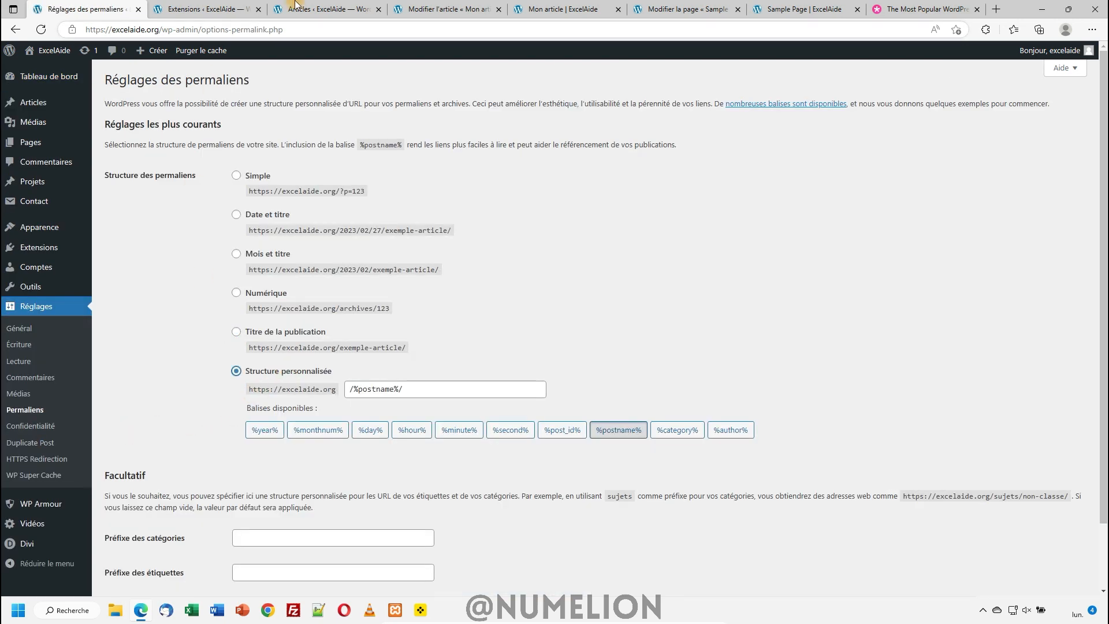
left_click(543, 8)
left_click_drag(195, 29, 161, 29)
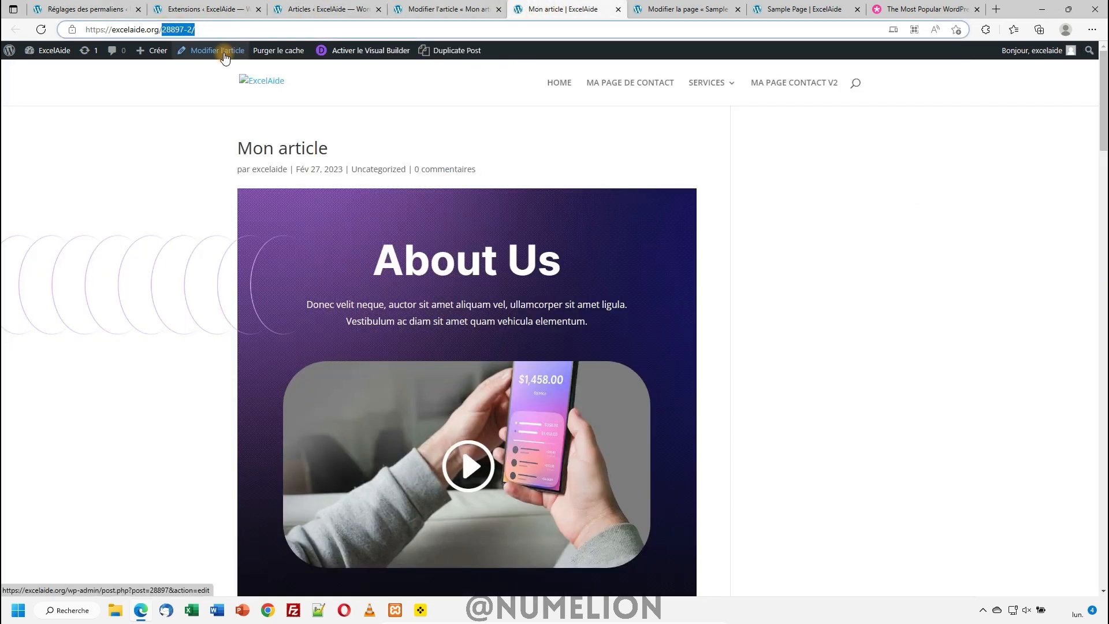
left_click(187, 9)
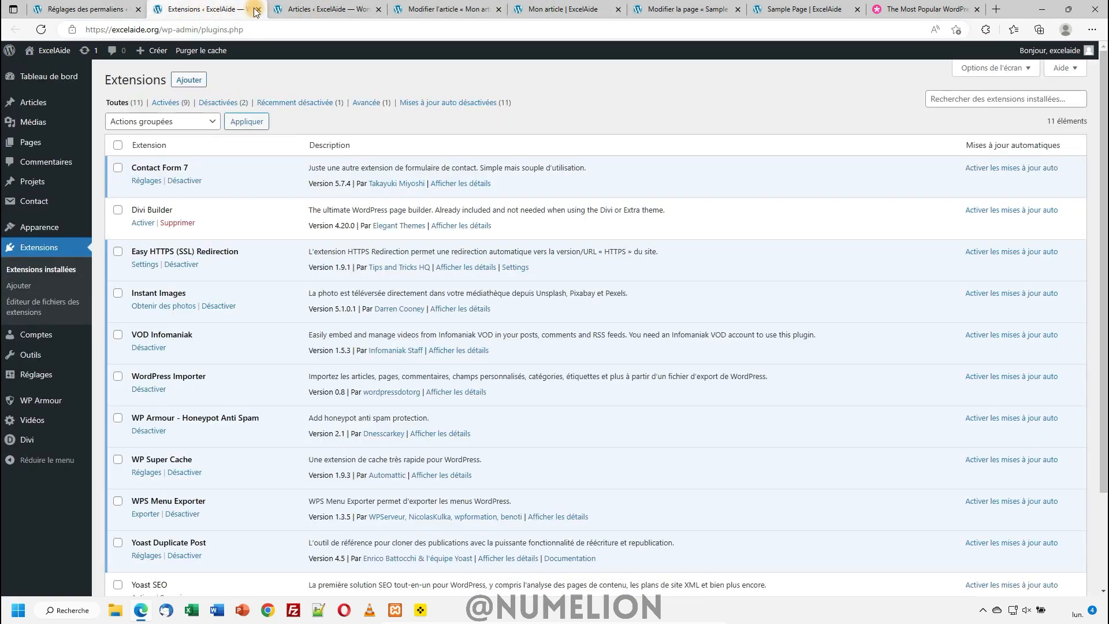
left_click(96, 10)
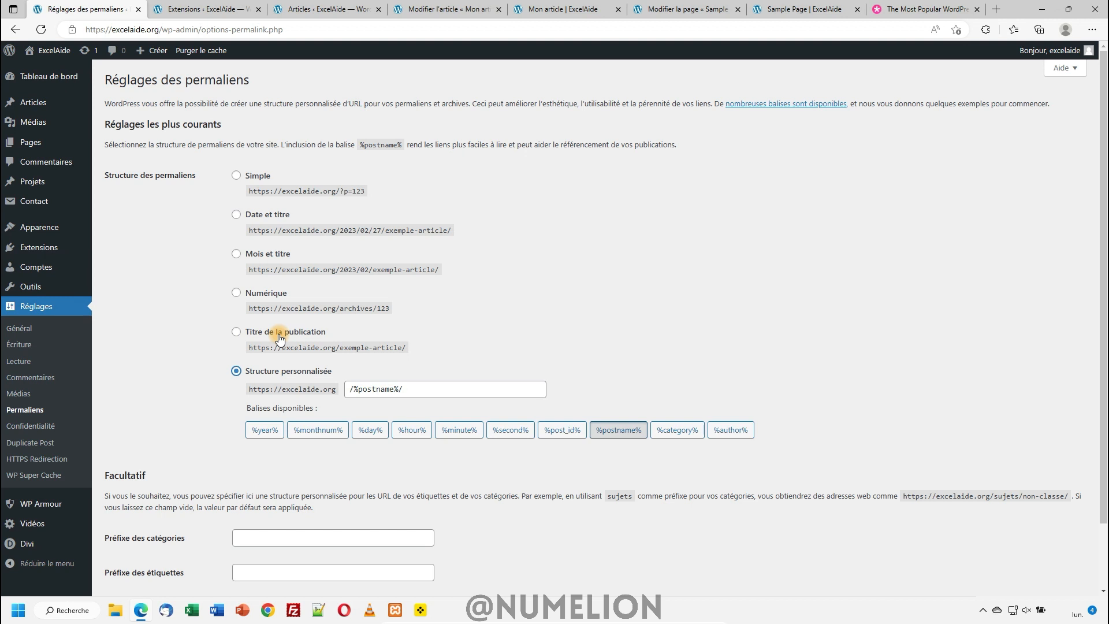
- Set the custom permalink structure to /%postname%.html and save the permalink settings
left_click(465, 394)
key("BackSpace")
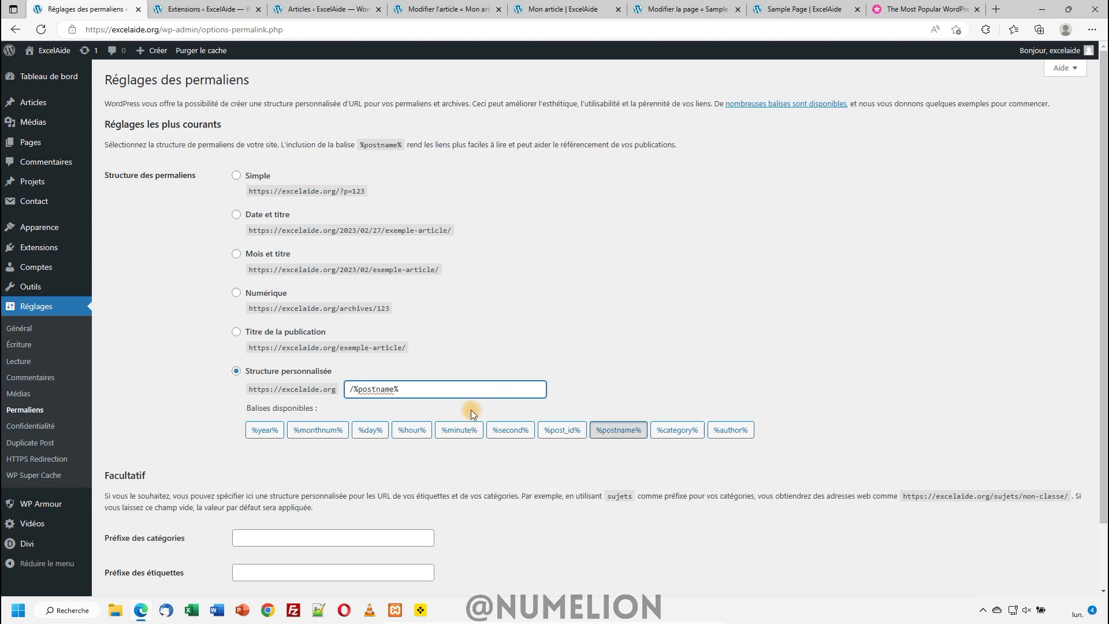
left_click_drag(353, 389, 358, 389)
scroll(565, 349, "down", 2)
left_click(165, 543)
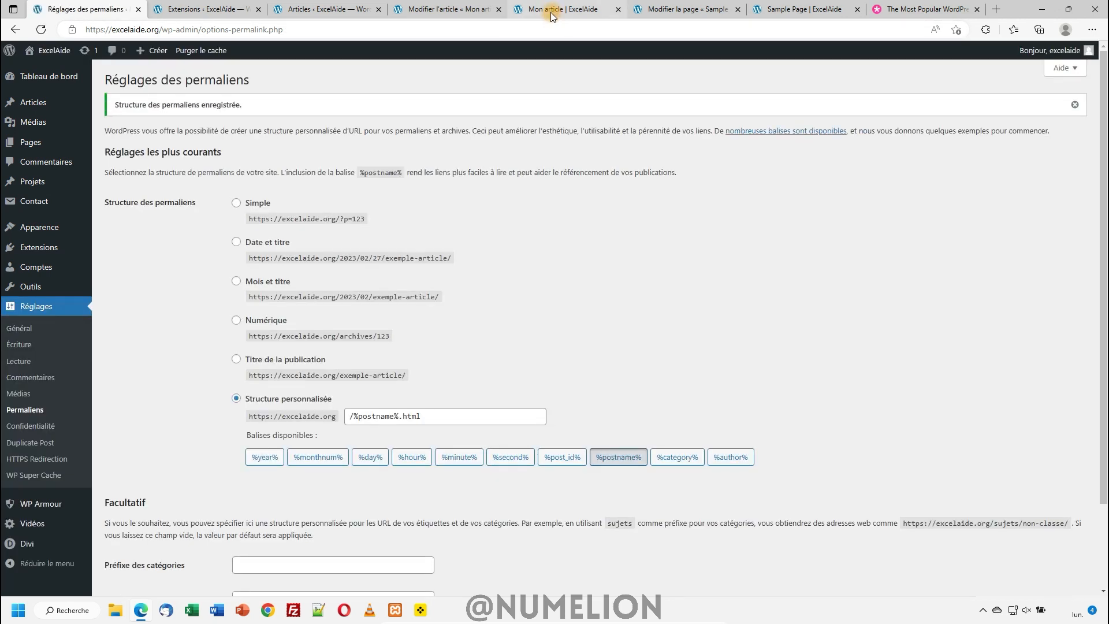
- Reload the published article at its existing address, and try the same address with the ending changed to 28897-2.html
left_click(550, 12)
left_click(227, 31)
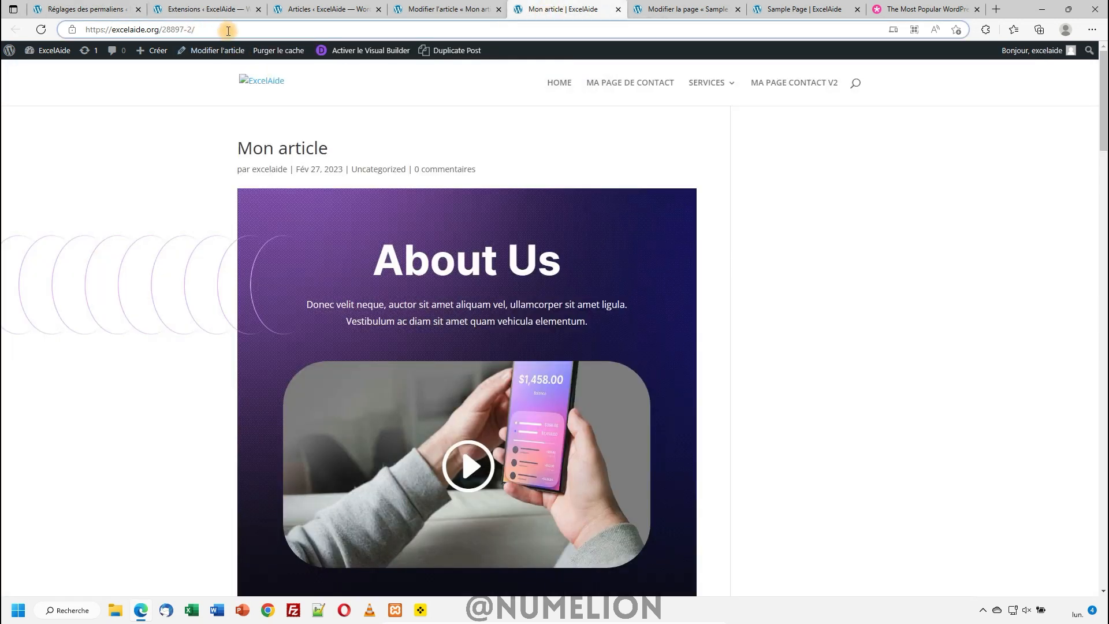
key("Return")
key("shift+Left")
type(".html")
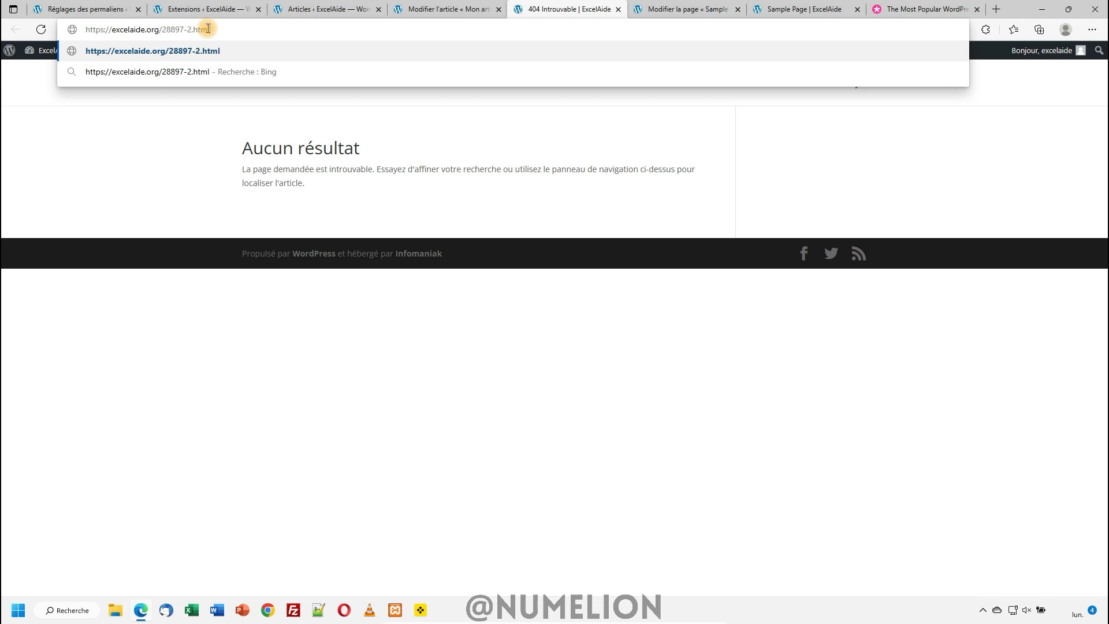
key("Return")
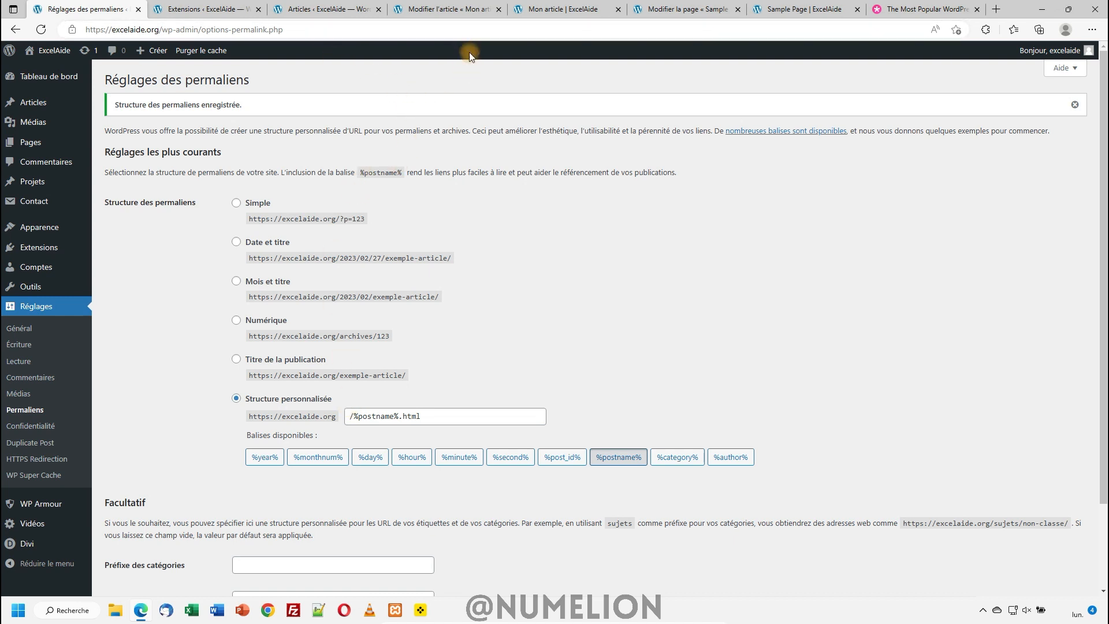
- Change the permalink slug of the article "Mon article" to mon-article and update the article
left_click(401, 17)
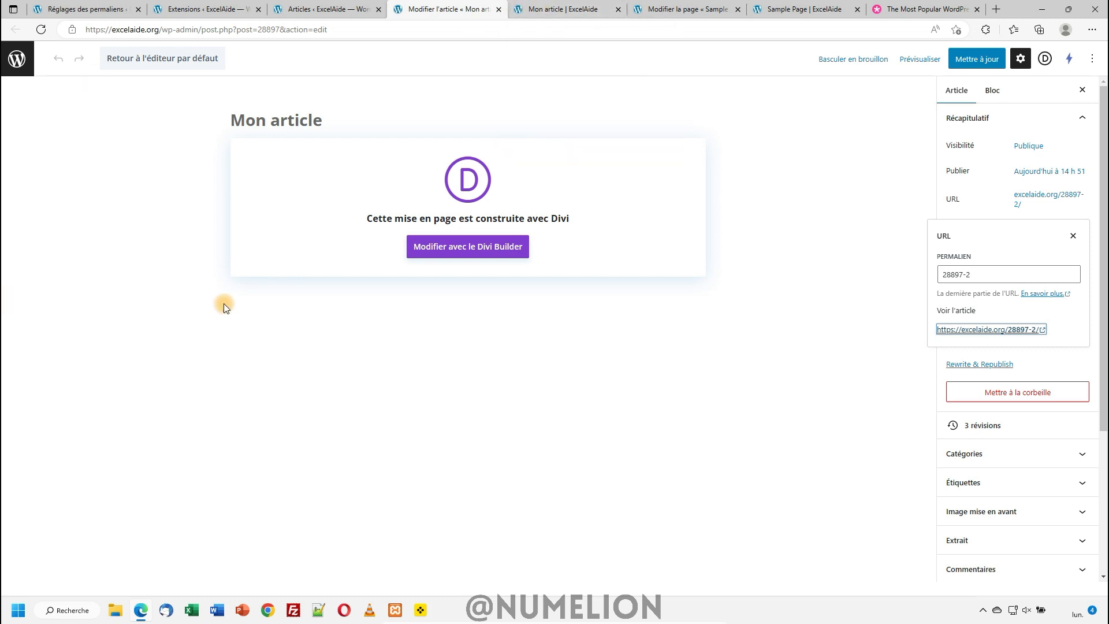
left_click(295, 391)
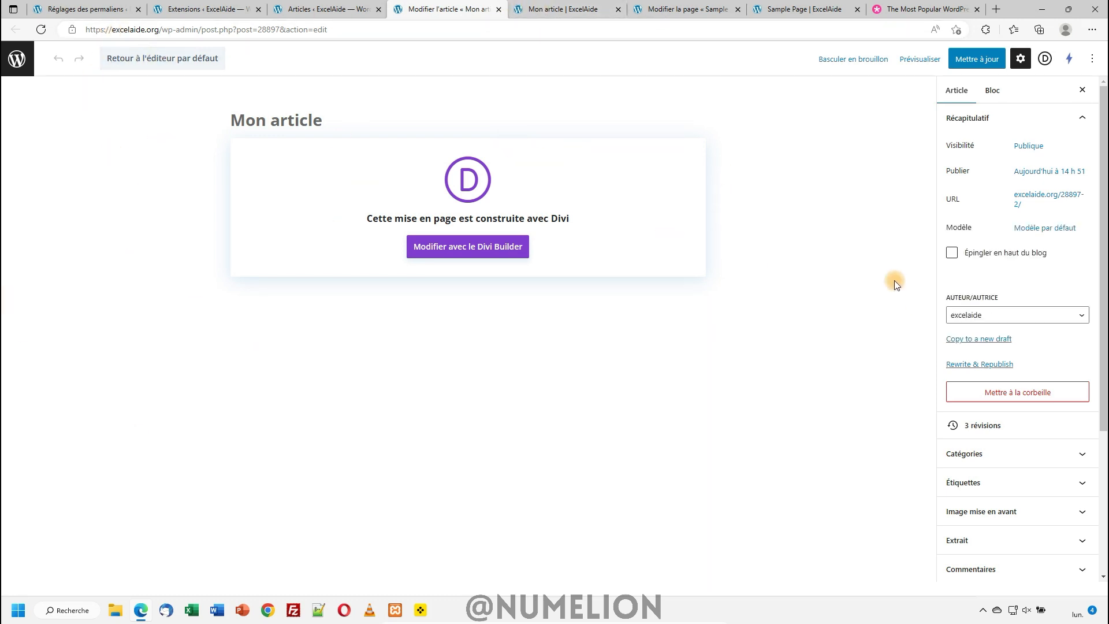
left_click(1056, 199)
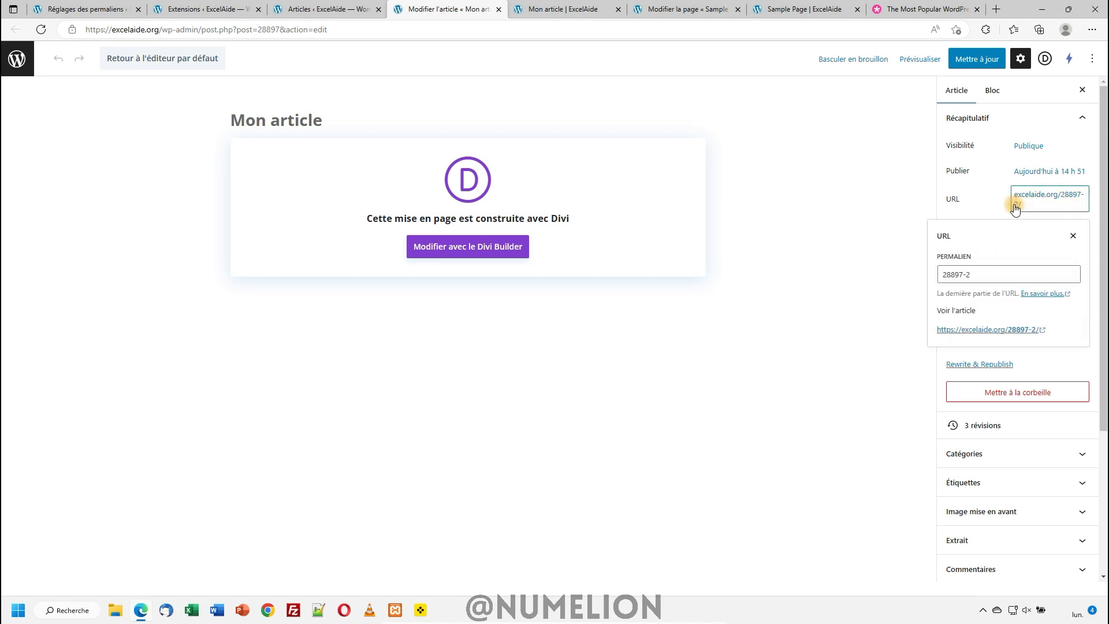
left_click_drag(981, 276, 923, 276)
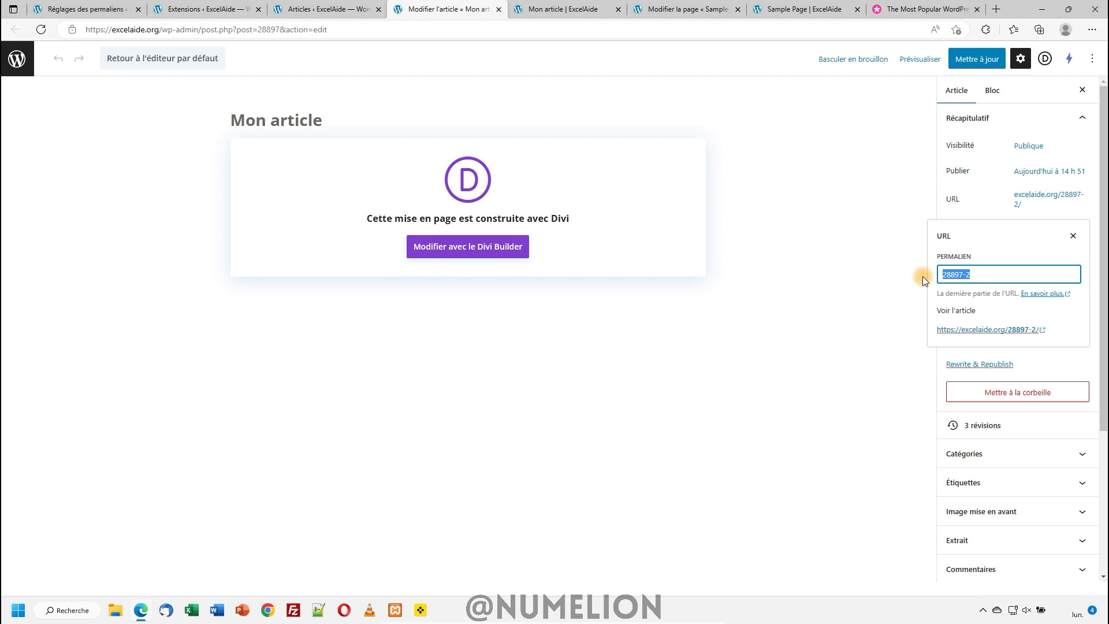
type("mon-article")
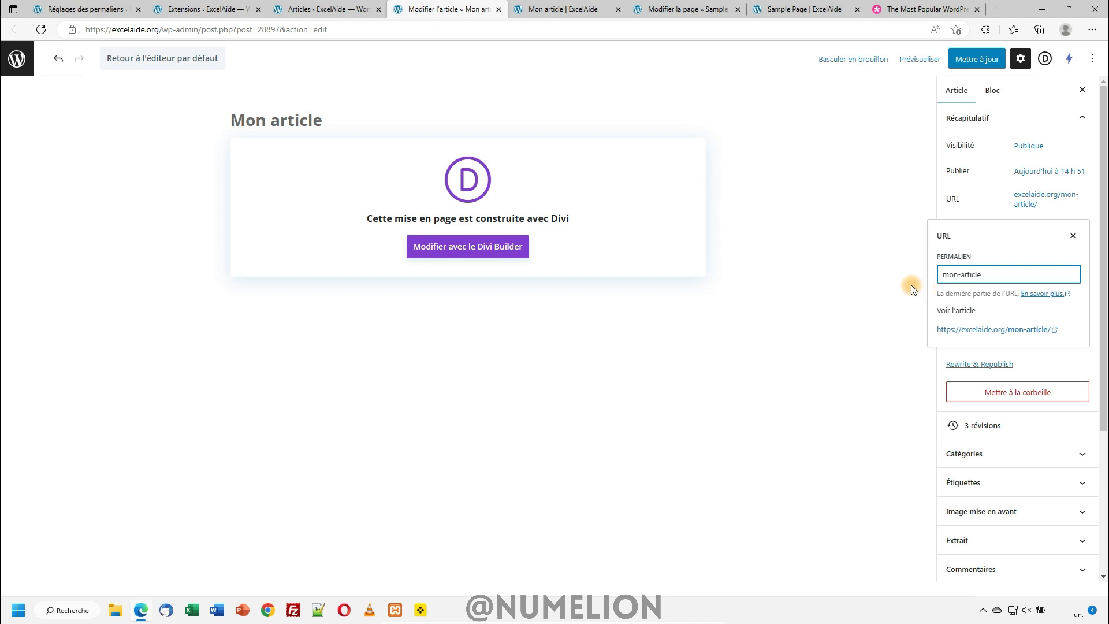
left_click(893, 282)
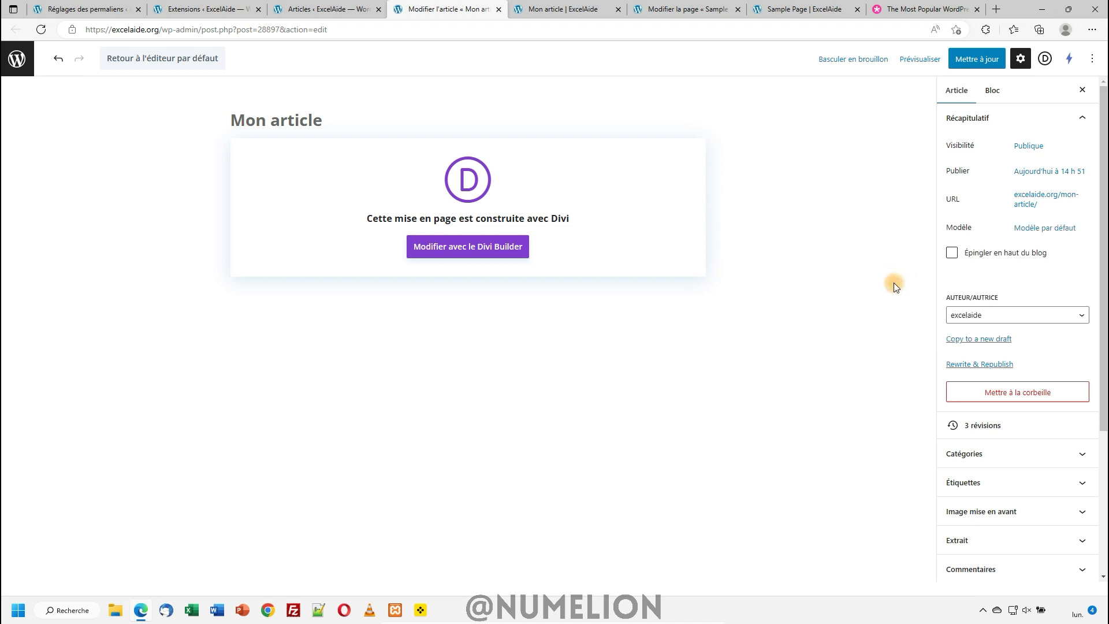
left_click(1031, 214)
left_click(991, 274)
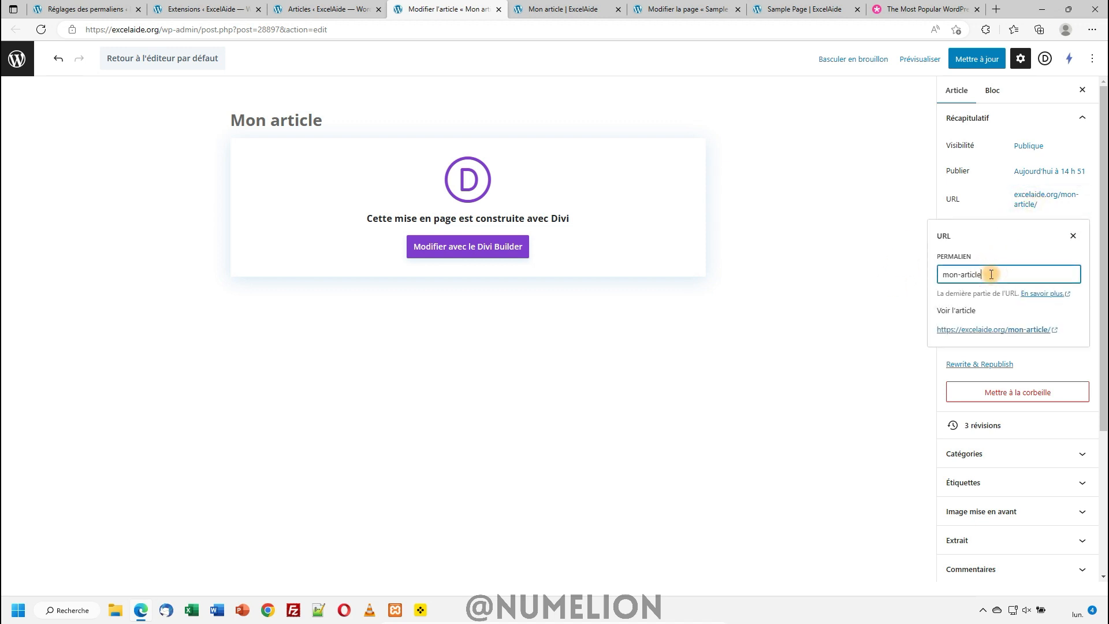
left_click(878, 200)
left_click(971, 59)
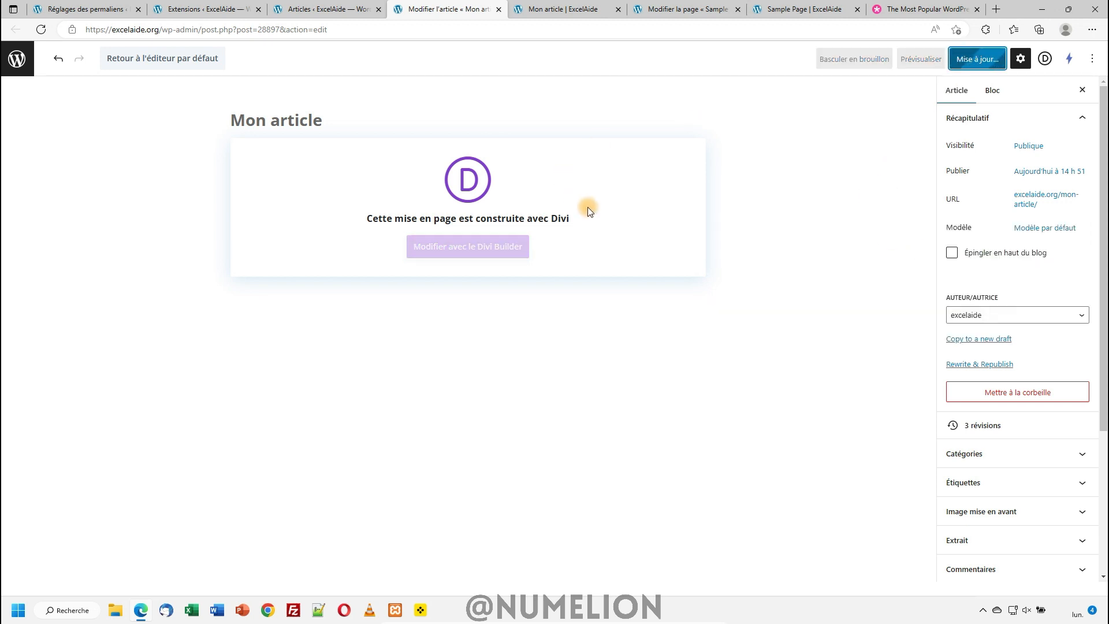
- Open the updated article from its permalink in a new browser tab and examine its address ending
left_click(1034, 199)
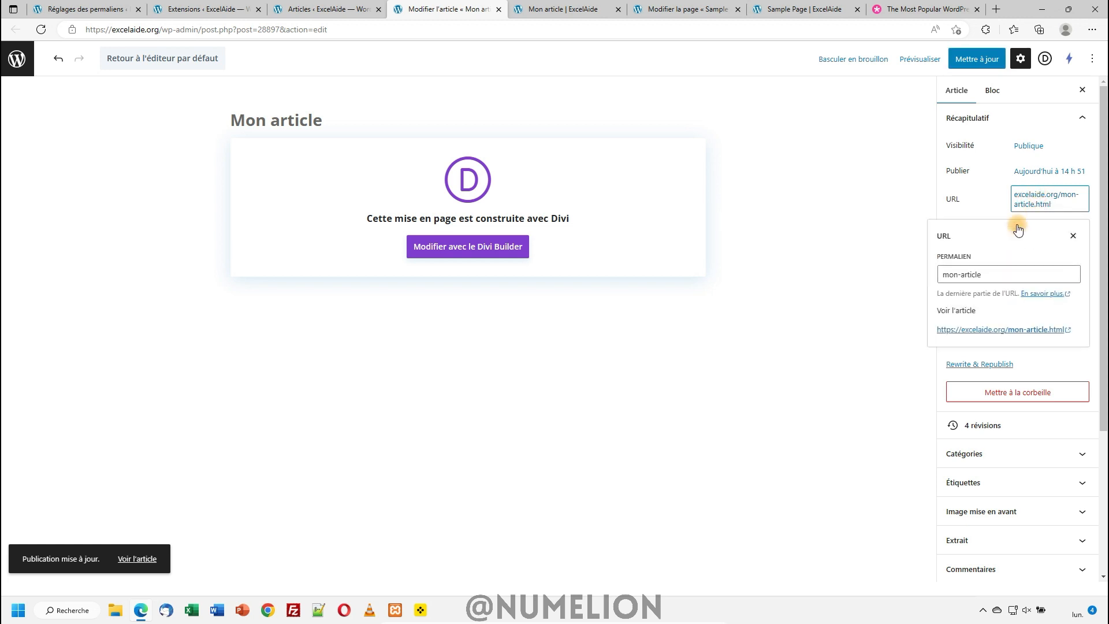
left_click(1040, 203)
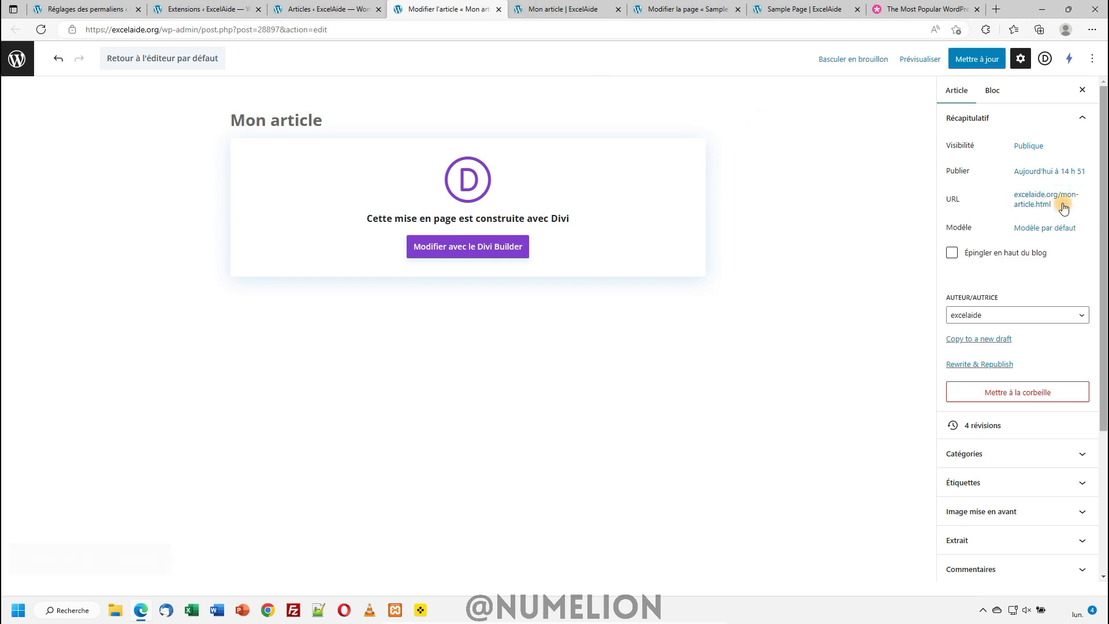
left_click(1046, 202)
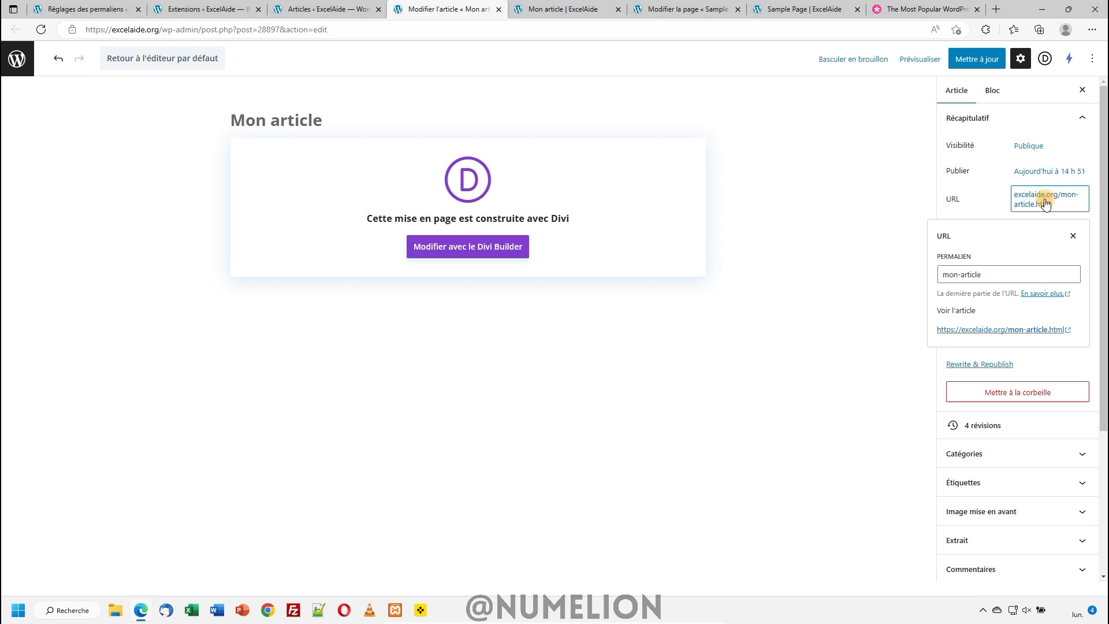
right_click(1001, 328)
left_click(947, 341)
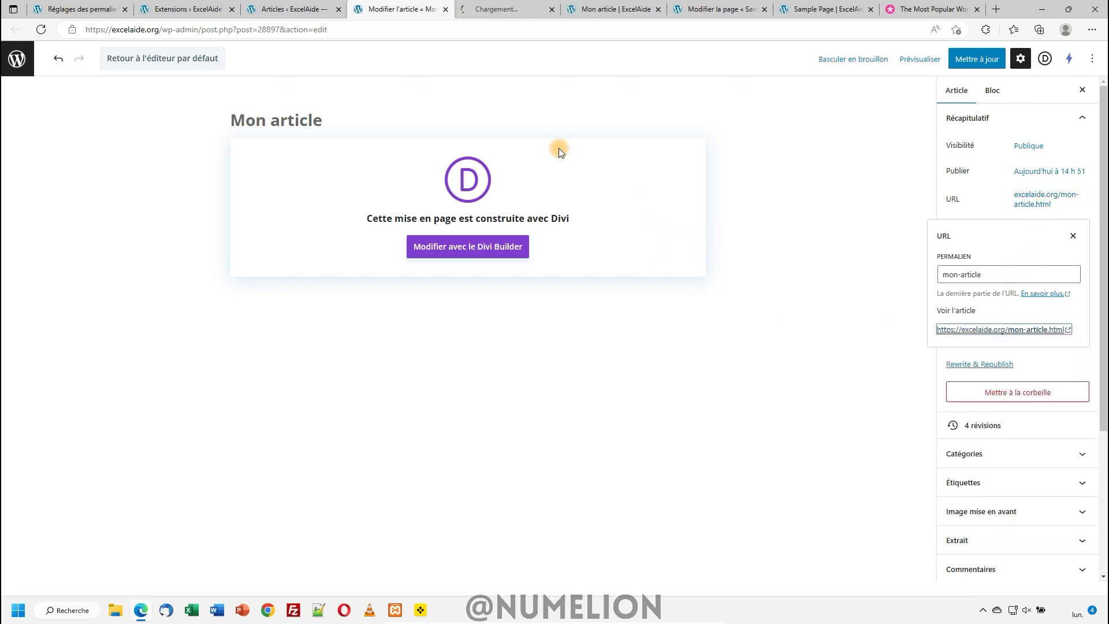
left_click(488, 10)
left_click_drag(160, 32, 221, 30)
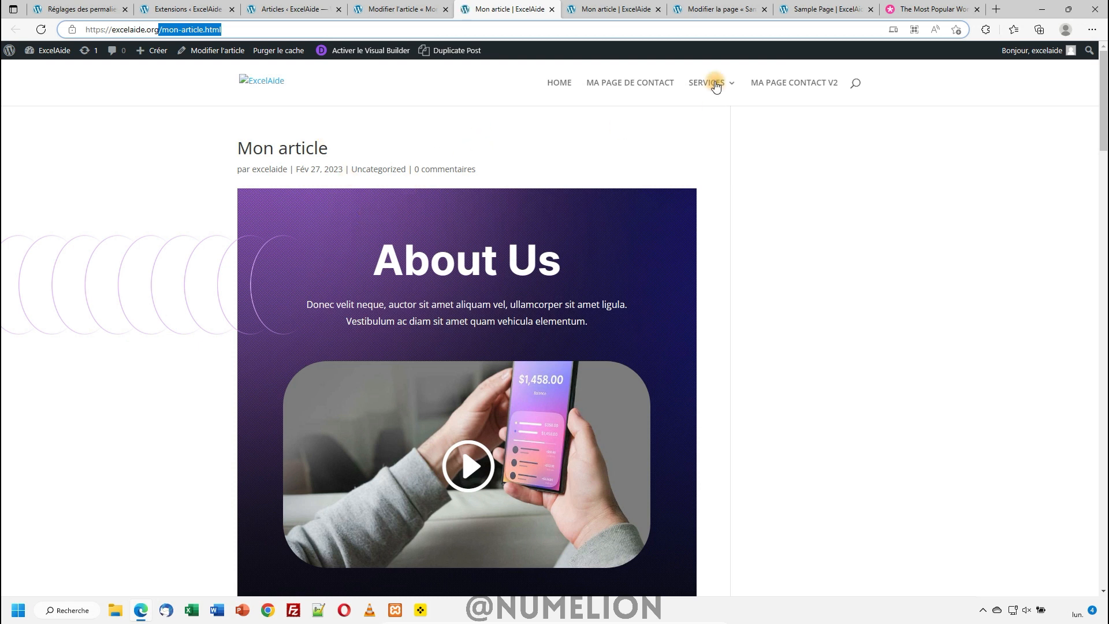
- View the published Sample Page and examine the ending of its address
left_click(705, 12)
left_click(823, 10)
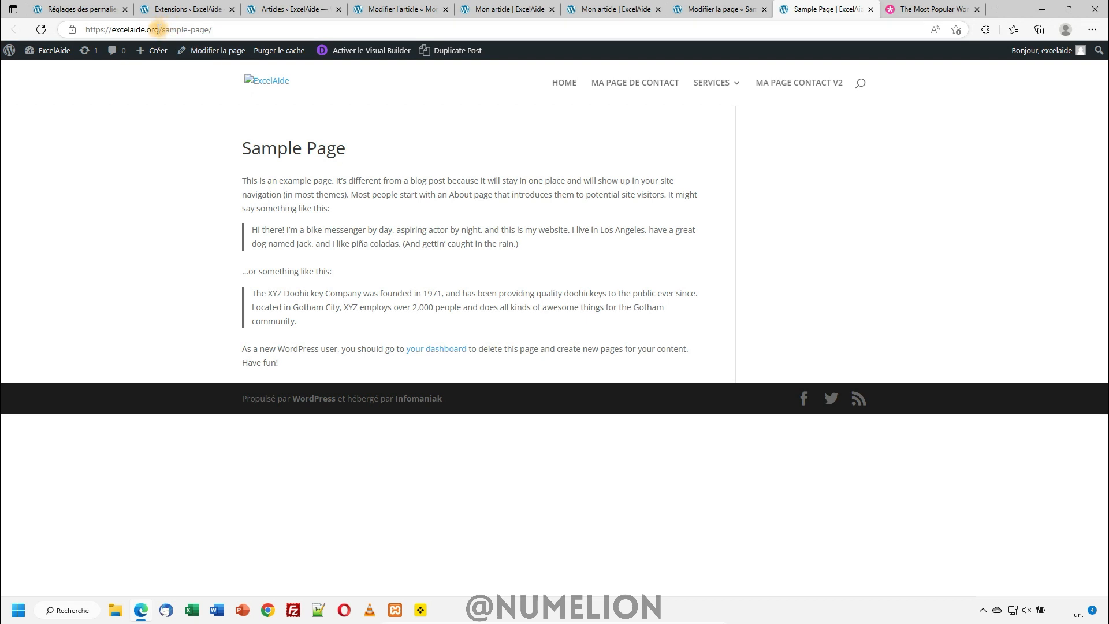
left_click_drag(158, 30, 236, 31)
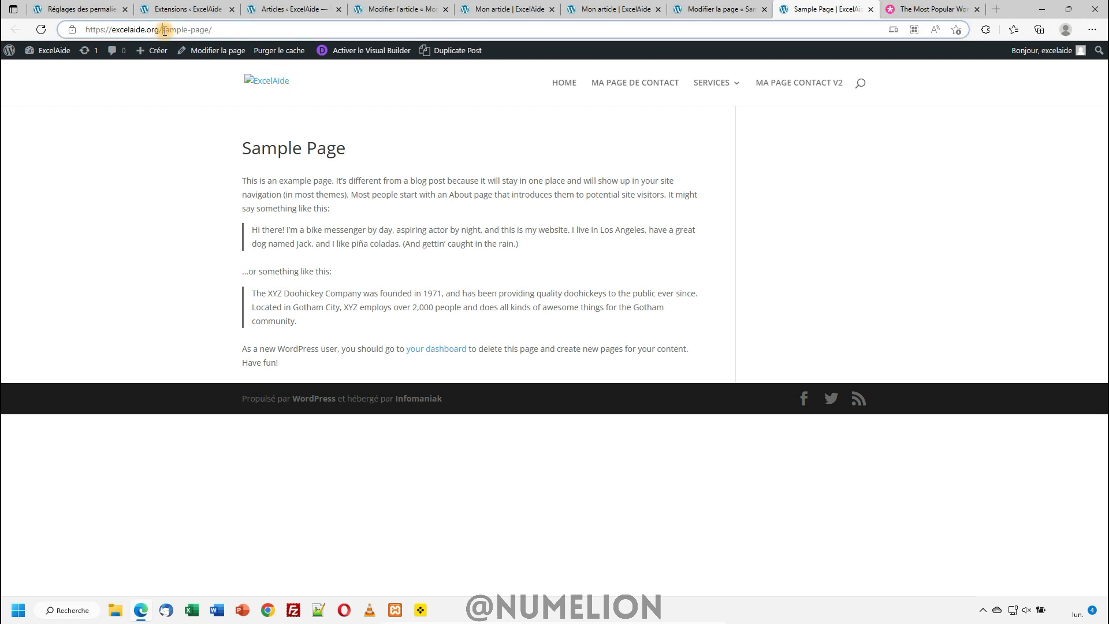
left_click(243, 32)
- Change the permalink slug of the Sample Page to ma-page and update the page
left_click(716, 9)
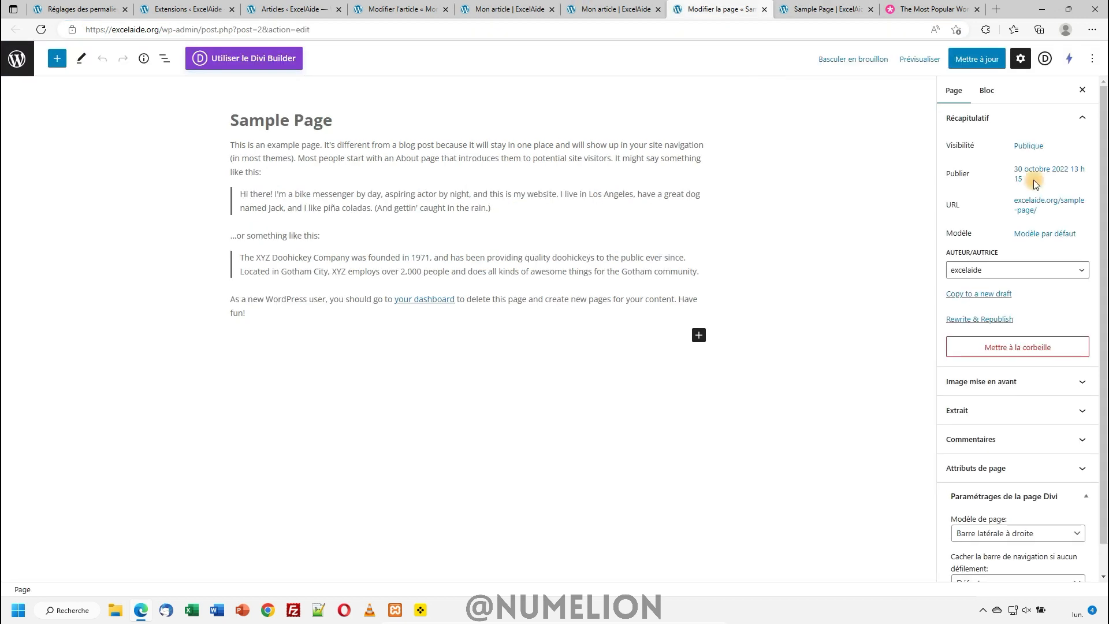
left_click(1046, 210)
left_click_drag(989, 281, 889, 276)
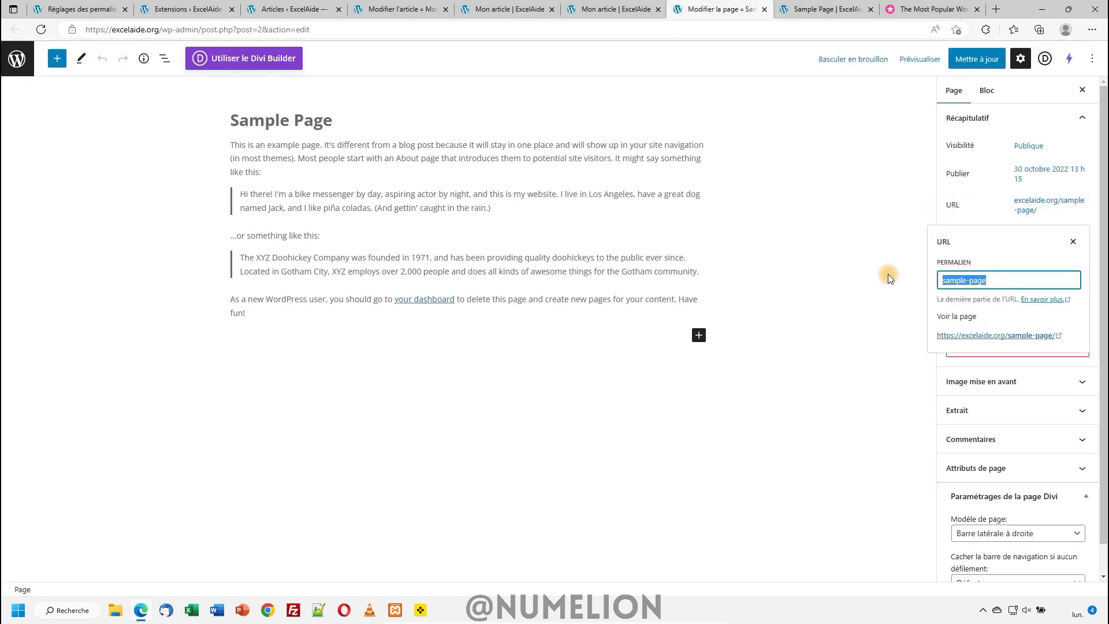
type("ma-page")
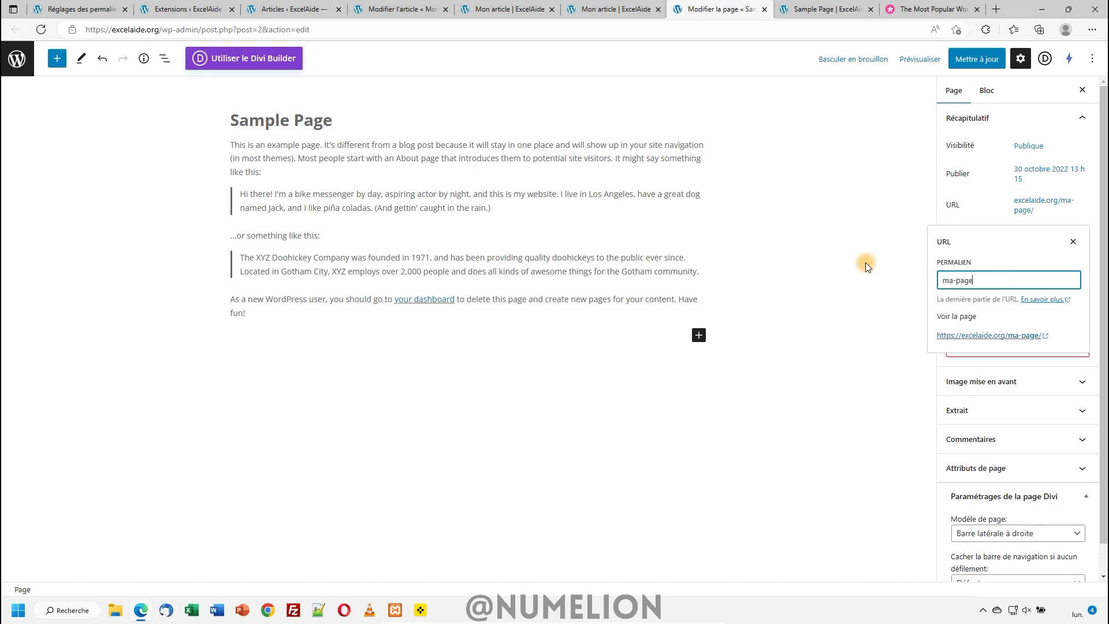
left_click(848, 268)
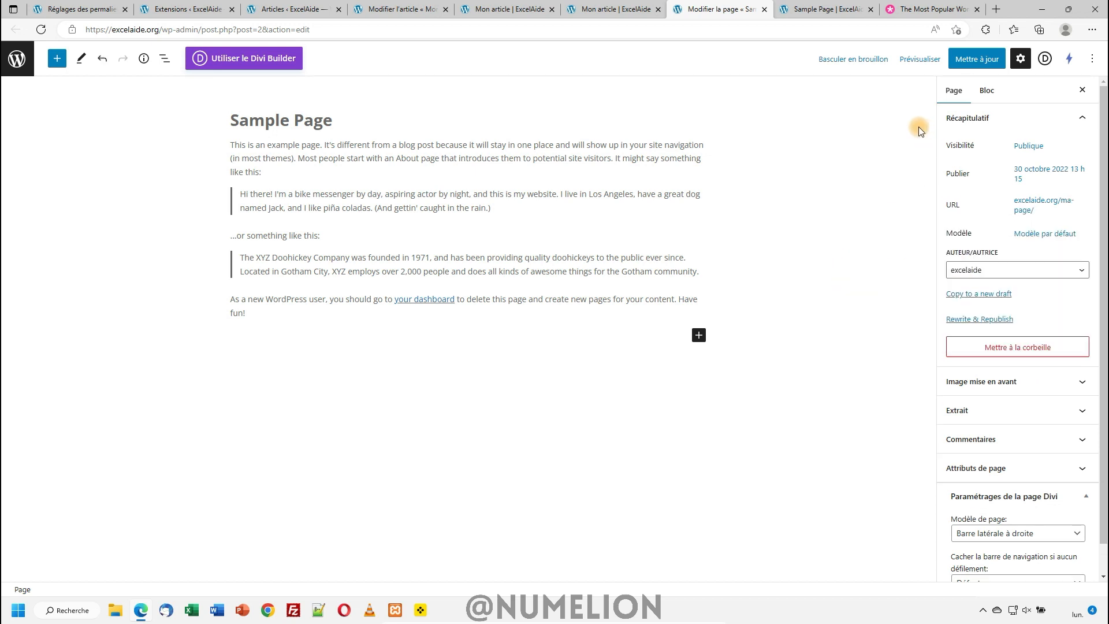
left_click(975, 59)
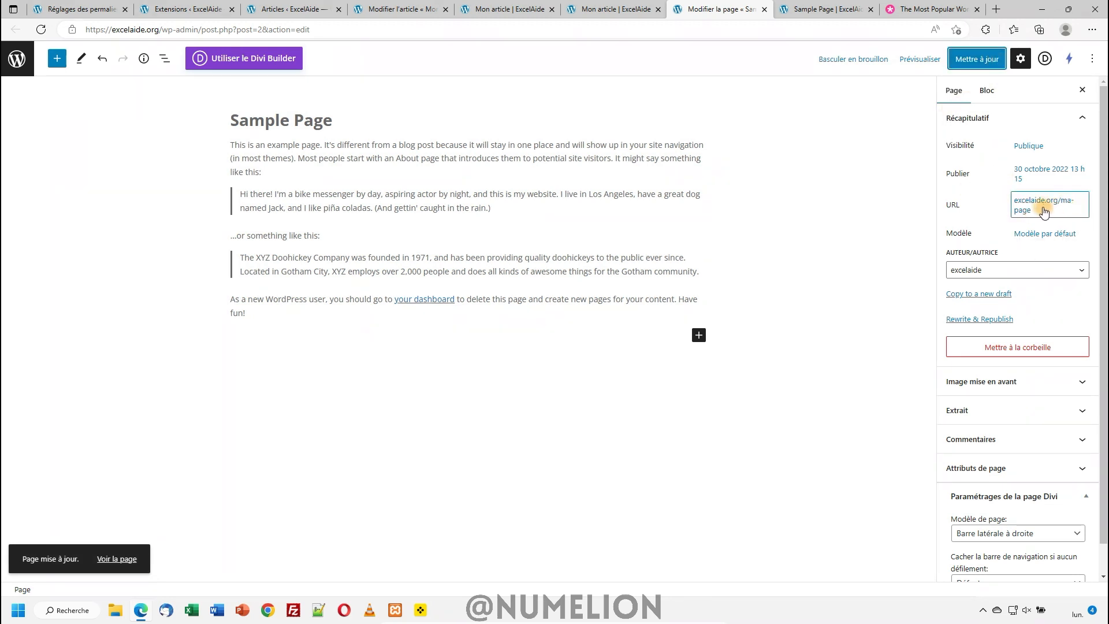
- Load the published Sample Page at its new address, excelaide.org/ma-page
left_click(793, 8)
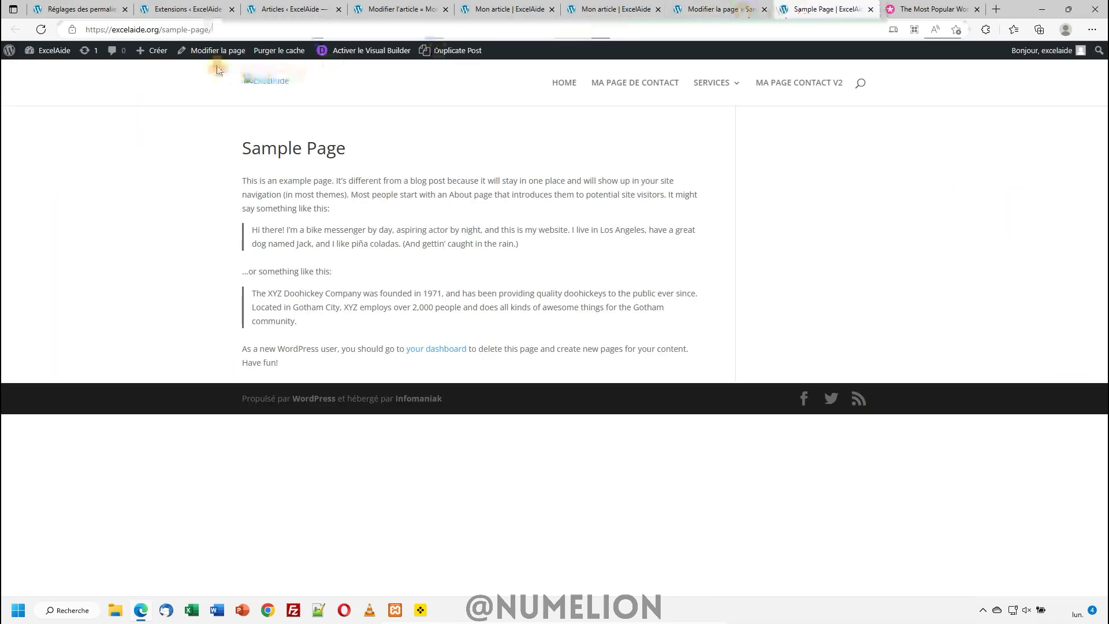
left_click_drag(222, 29, 162, 29)
type("ma-page")
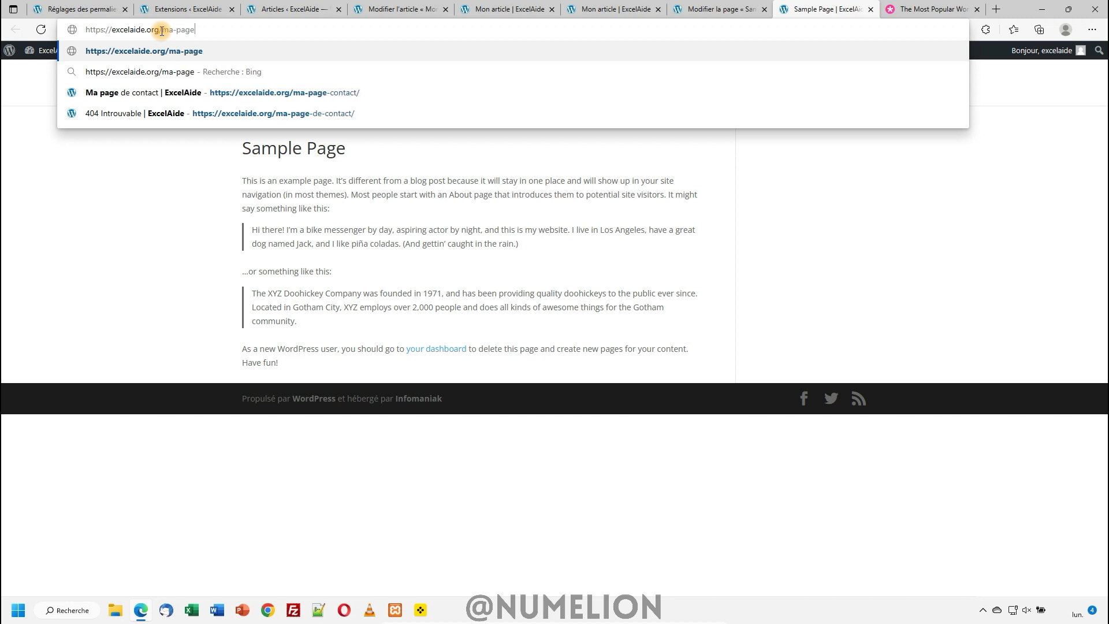
key("Return")
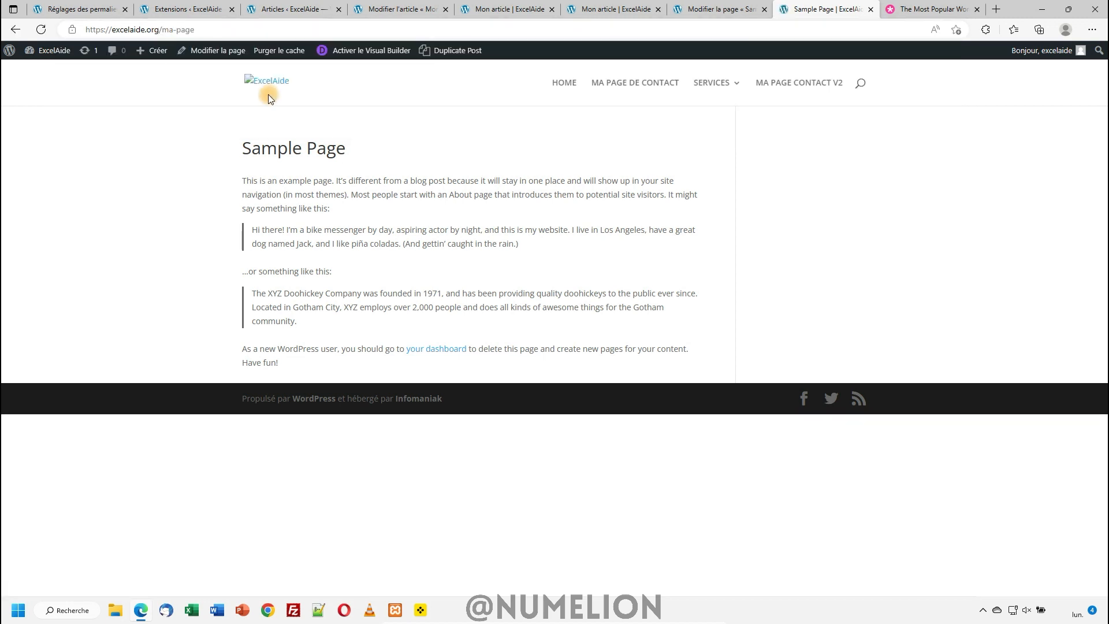
- Locate the Yoast SEO plugin in the list of installed extensions
left_click(178, 10)
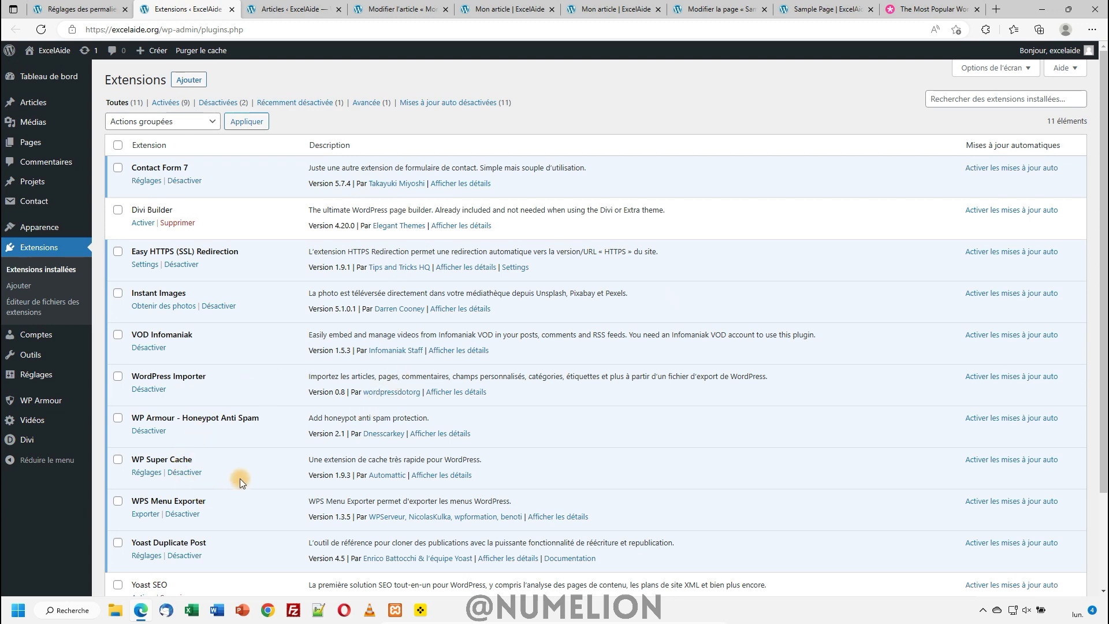
scroll(191, 485, "down", 2)
left_click_drag(166, 468, 131, 468)
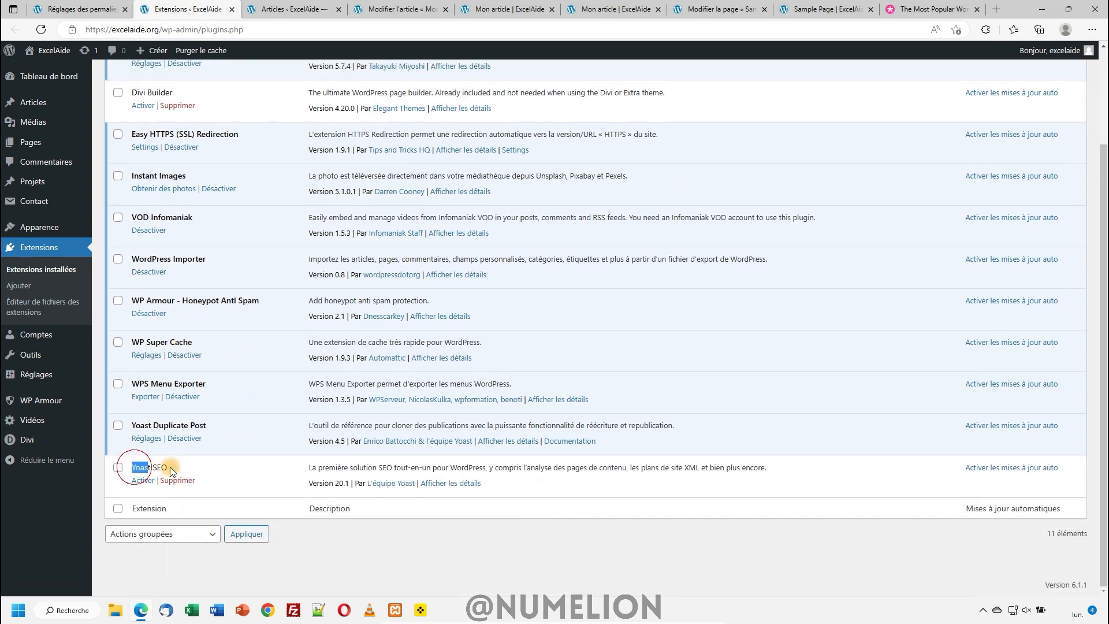
- Activate the Yoast SEO extension and reload the open Mon article editor
left_click(143, 483)
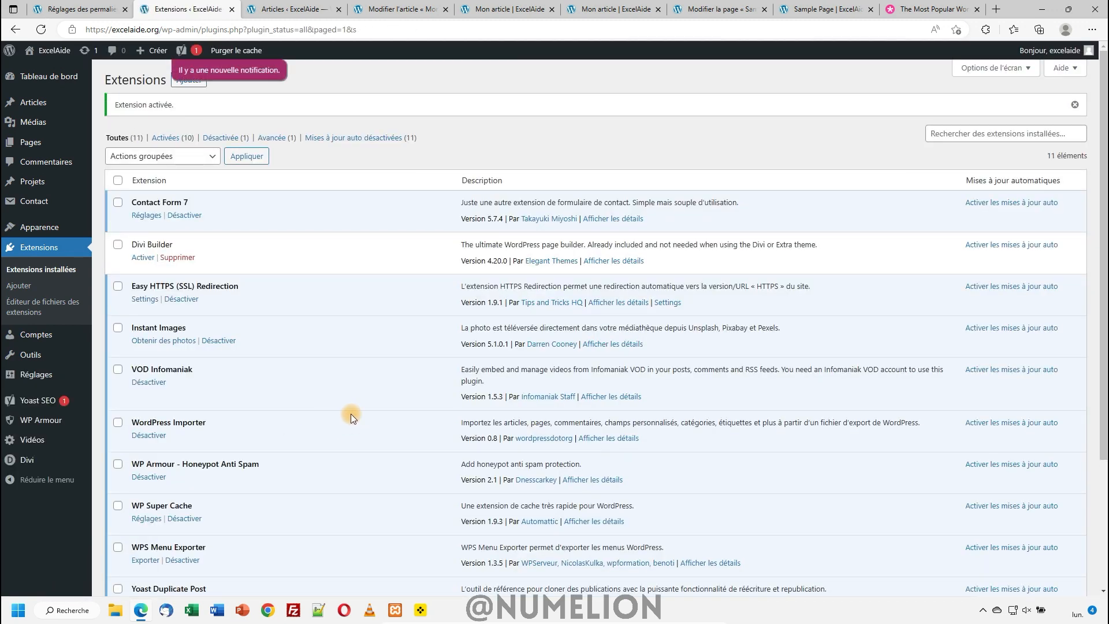
scroll(341, 417, "down", 3)
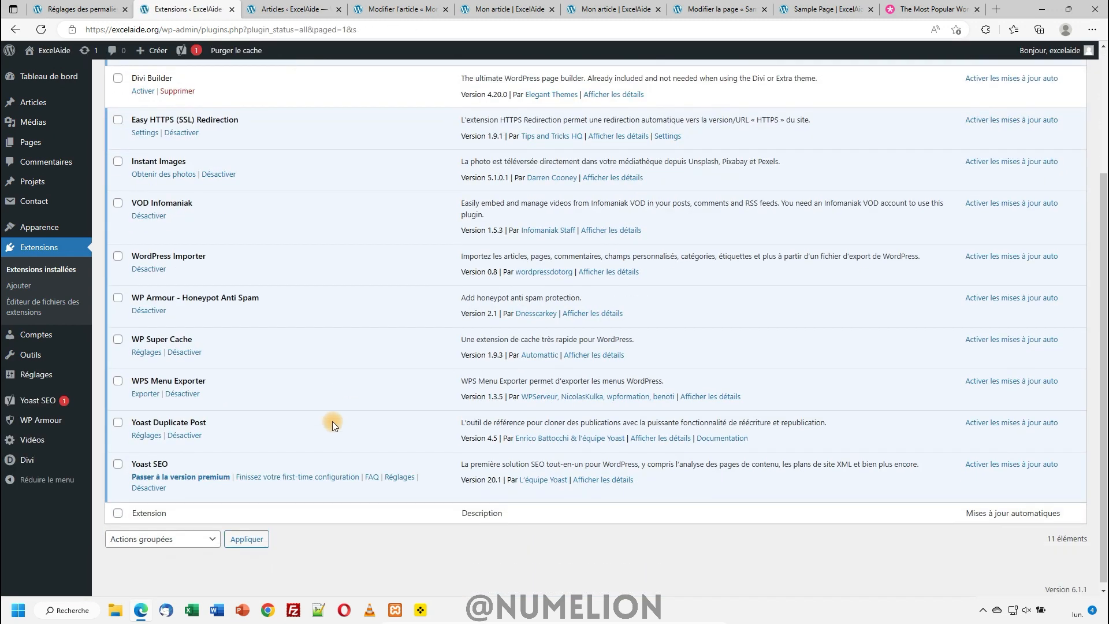
left_click(398, 9)
key("F5")
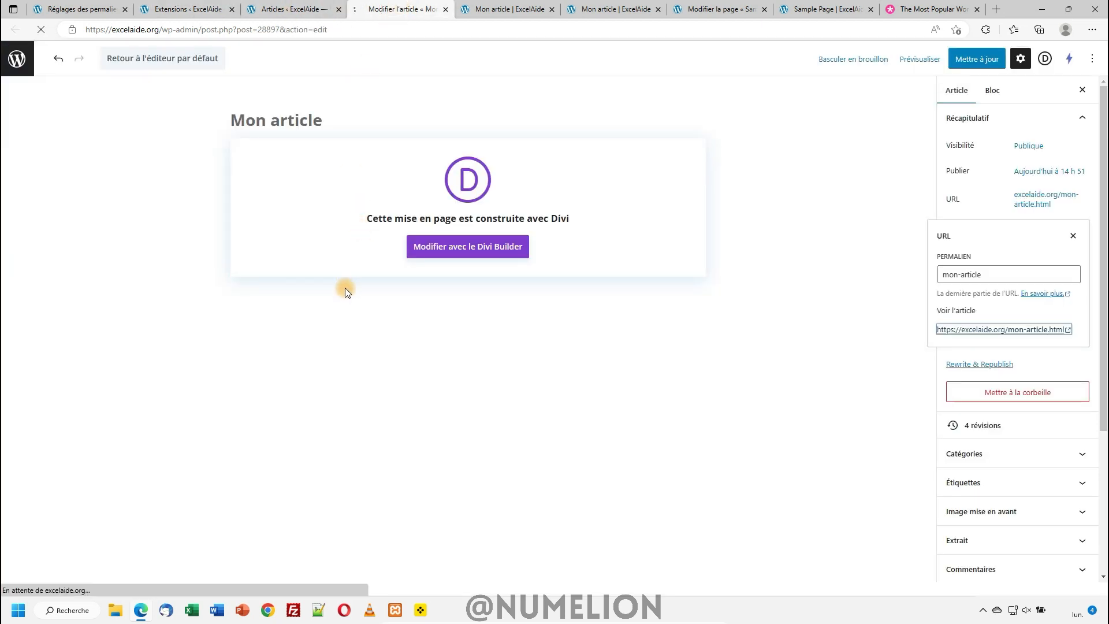
left_click(617, 9)
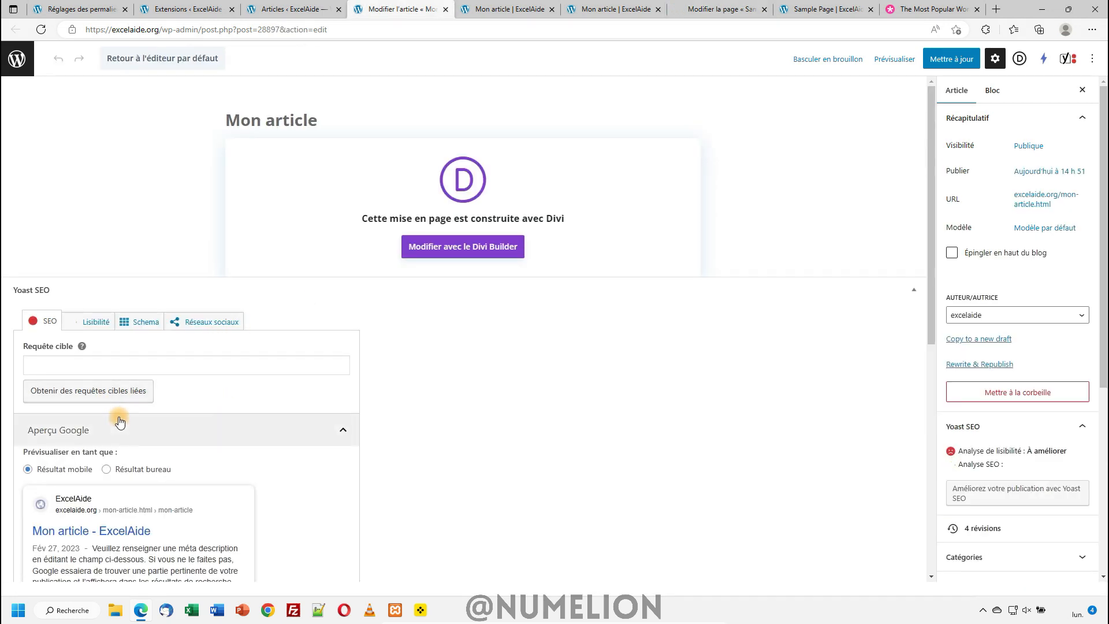
- Change the article's slug to mon-article-v2 in its Yoast SEO settings and update the article
scroll(243, 542, "down", 3)
left_click(82, 530)
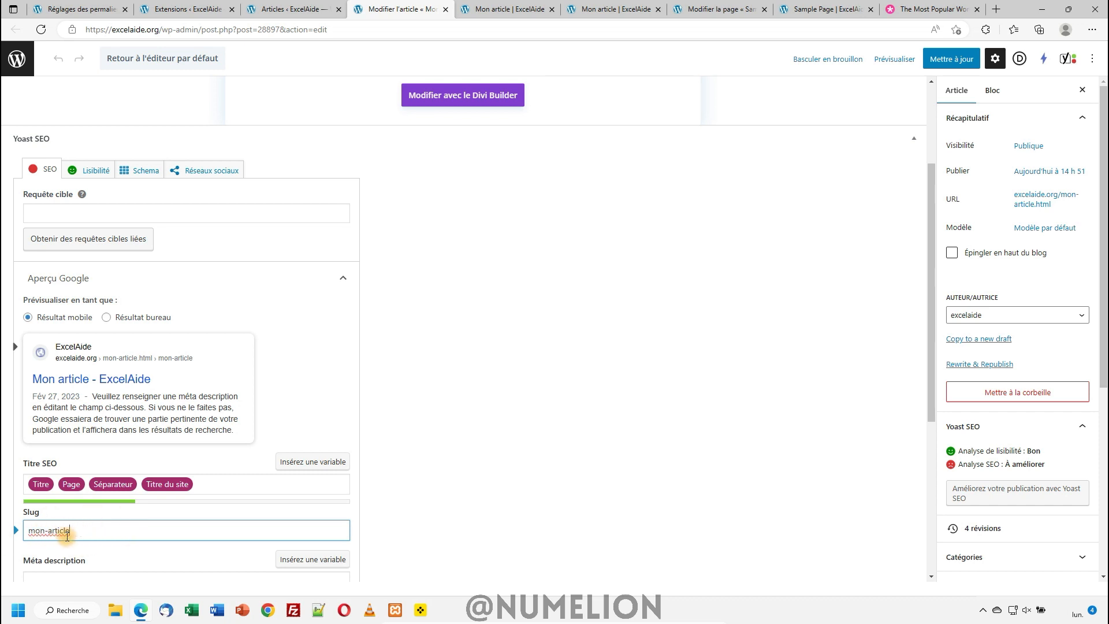
left_click_drag(74, 530, 17, 529)
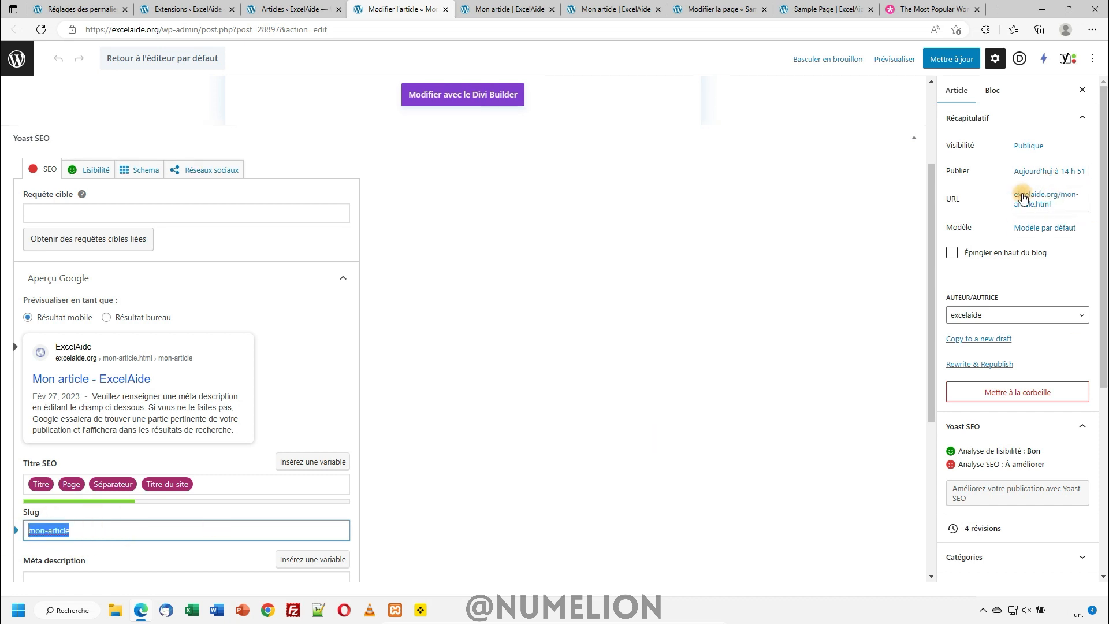
left_click(94, 533)
type("-v2")
scroll(451, 484, "down", 5)
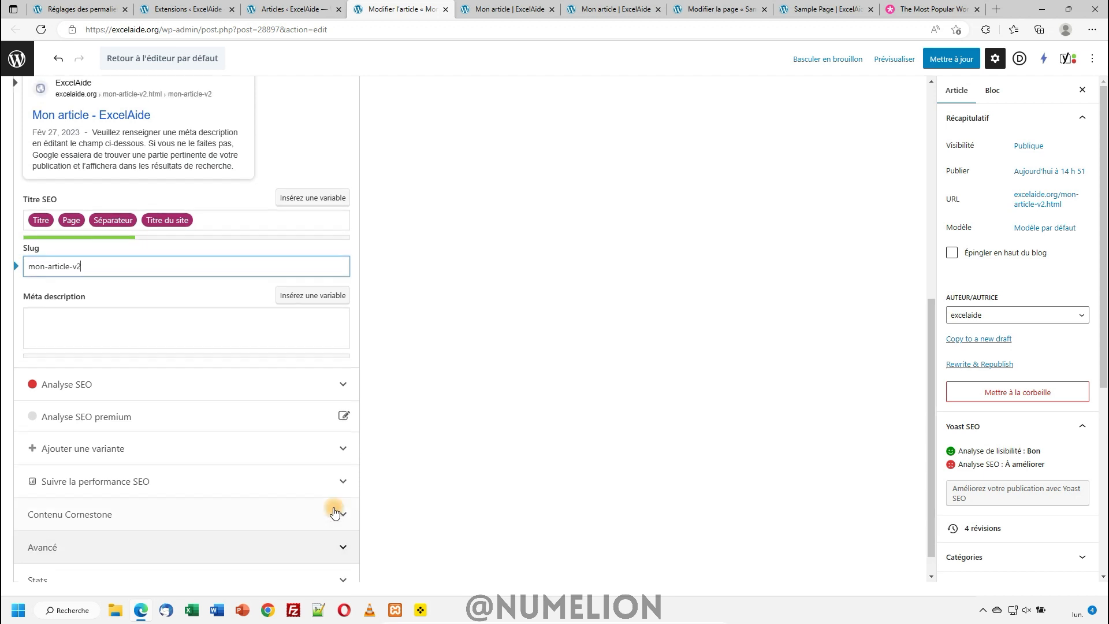
scroll(334, 512, "up", 7)
left_click(951, 59)
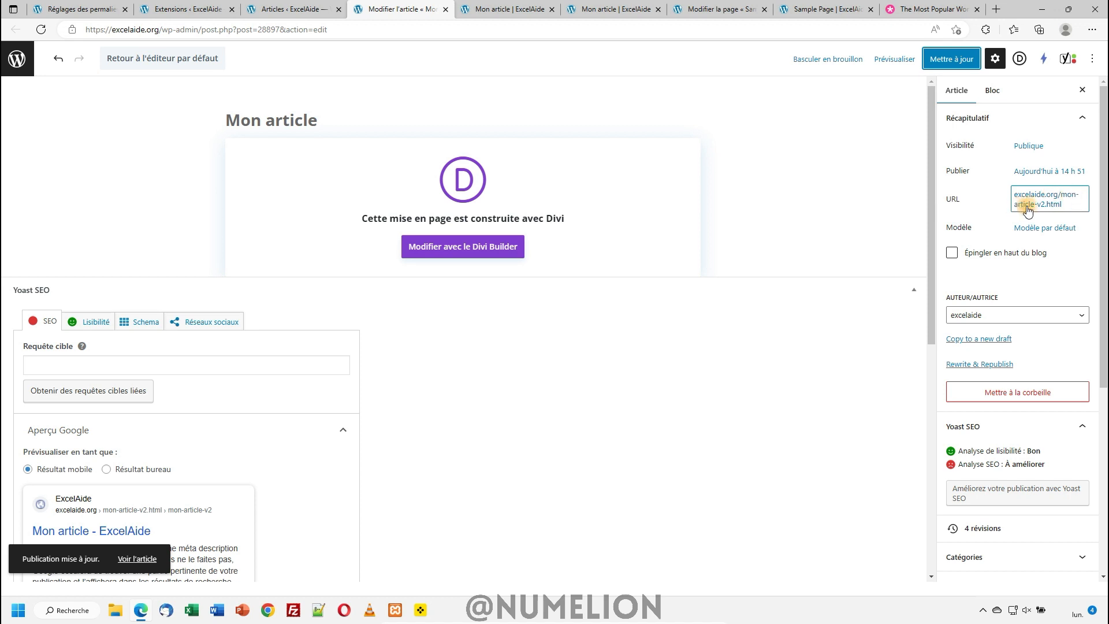
- Change the Sample Page's slug to ma-page-v2 in its Yoast SEO settings and update the page
scroll(163, 488, "down", 2)
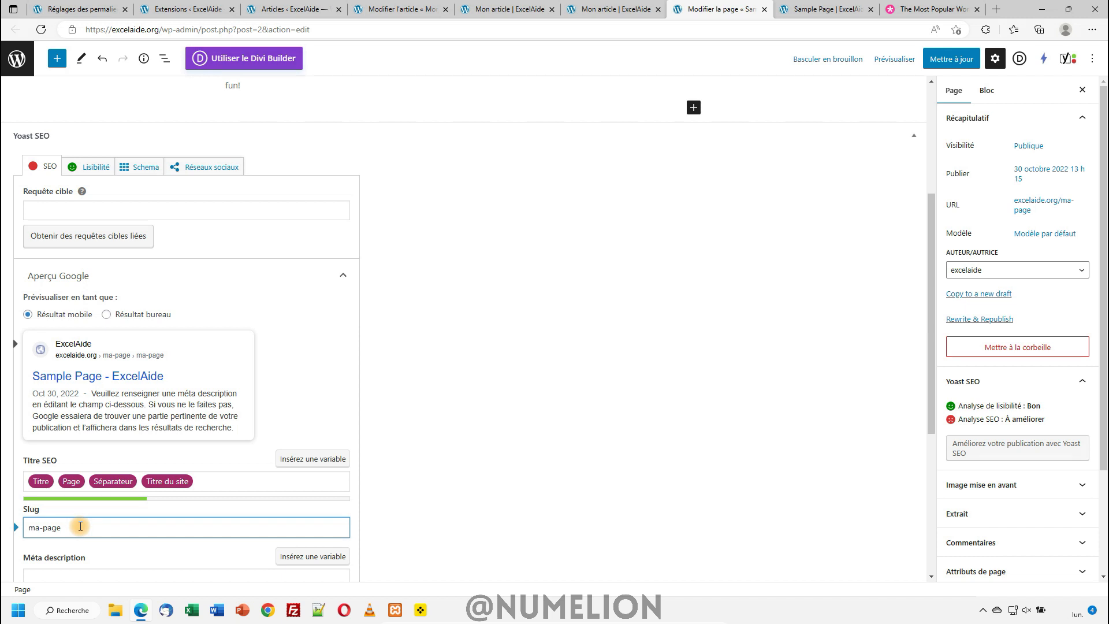
left_click(953, 57)
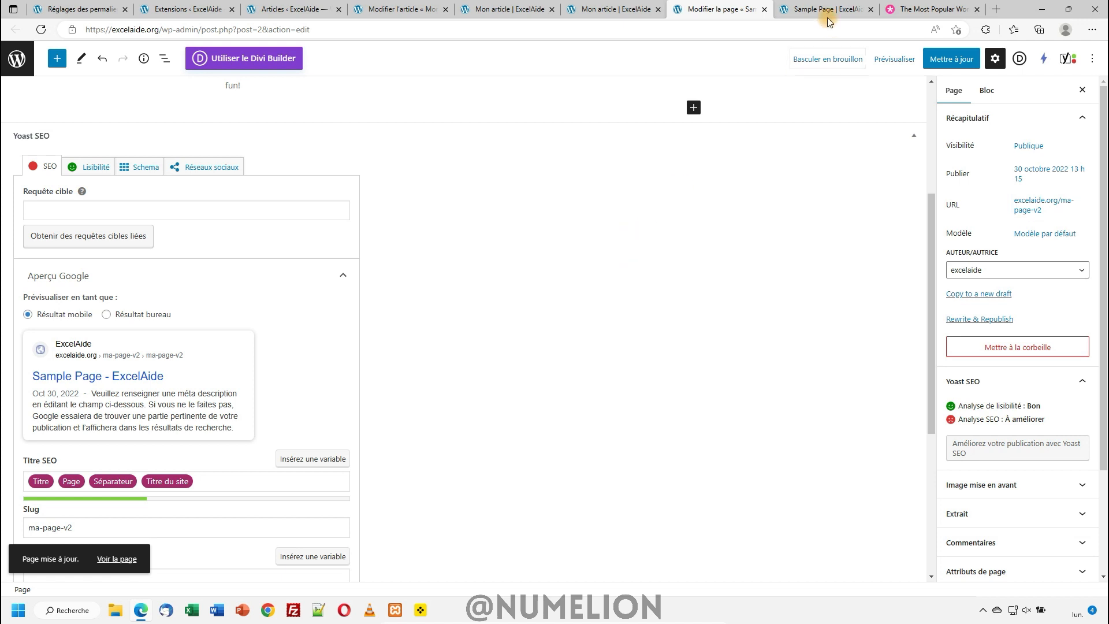
- Load the published Sample Page at excelaide.org/ma-page-v2, and return to its editor
key("ctrl+Tab")
left_click(249, 30)
left_click(249, 29)
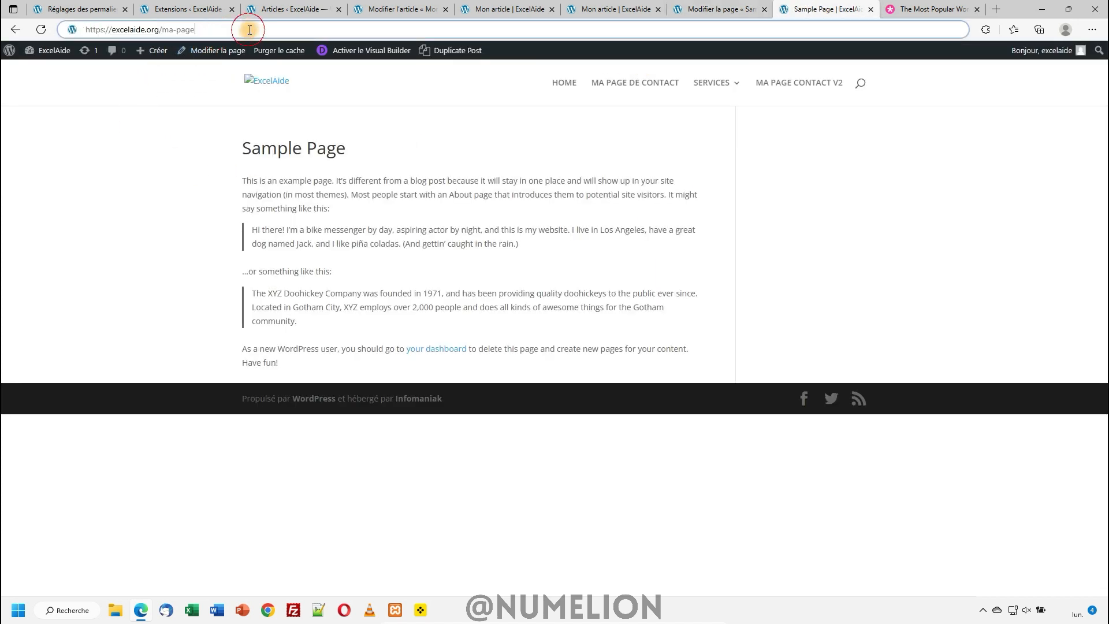
type("-v2")
key("Return")
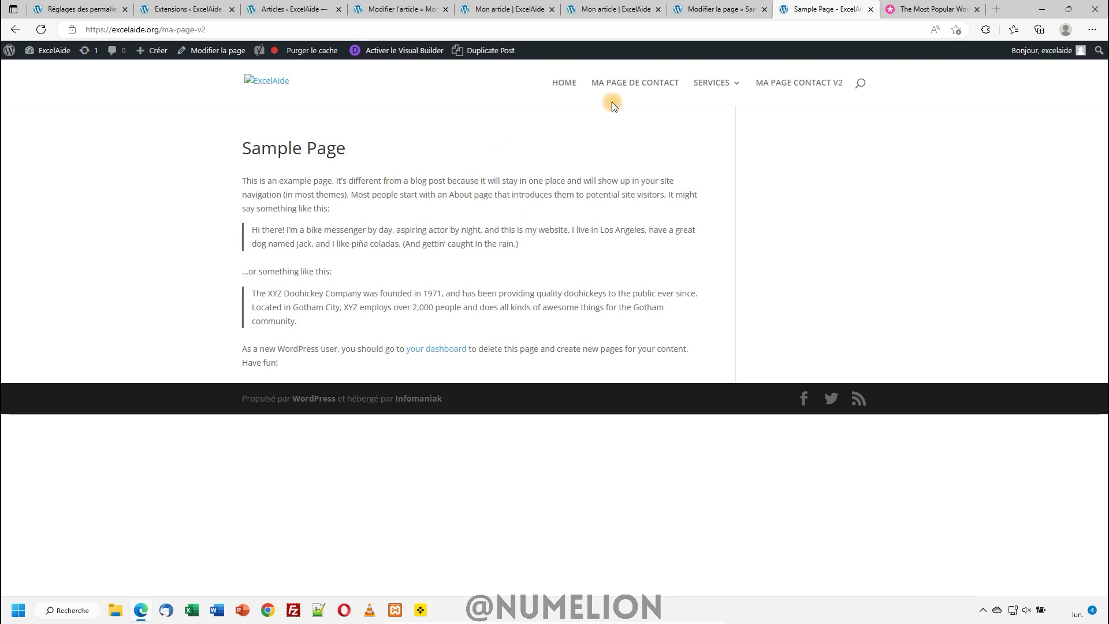
key("ctrl+shift+Tab")
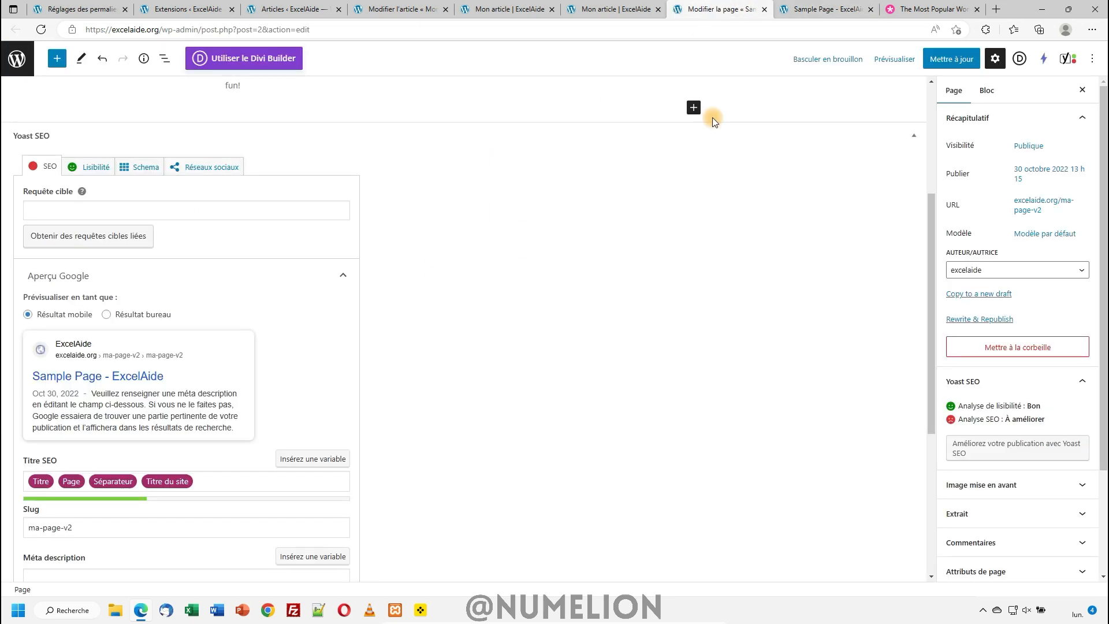